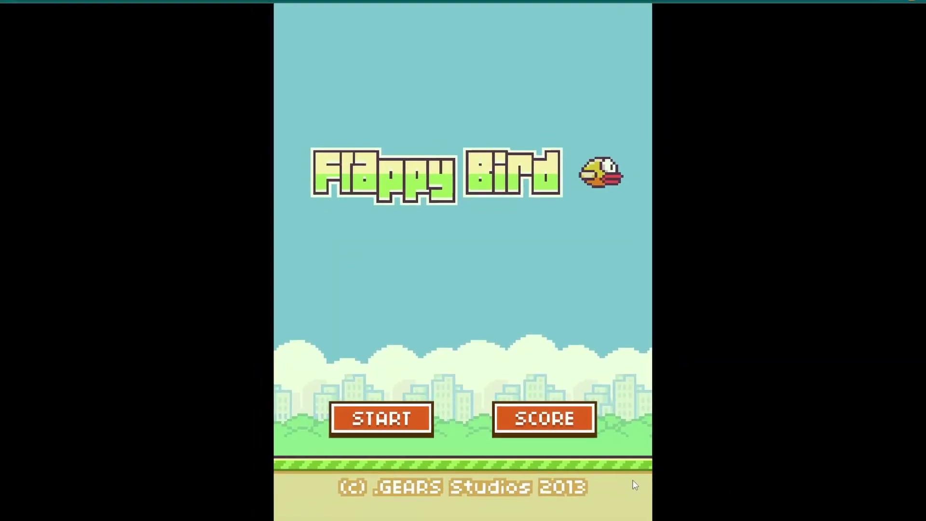
Start a round of the original Flappy Bird game on playcanv.as
left_click(409, 418)
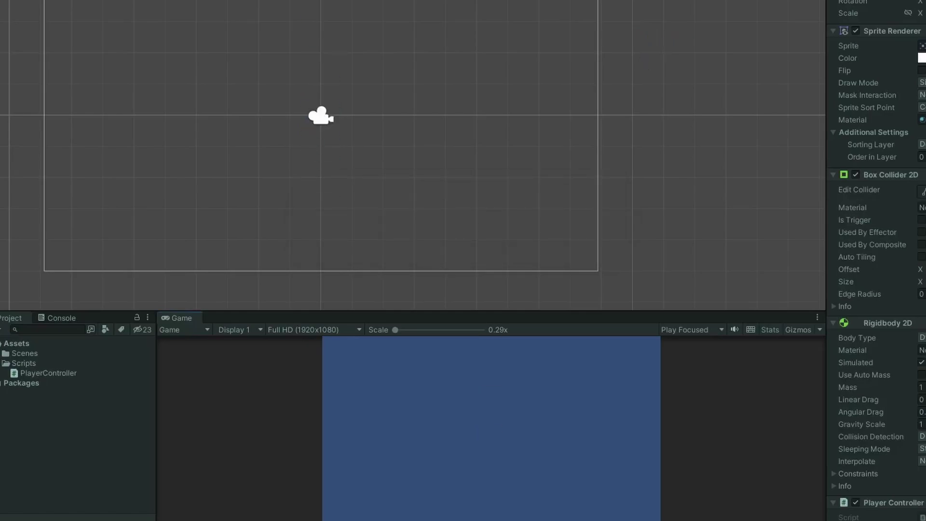
Run the prototype and flap the white square three times between the dark green pillars
key("ctrl+p")
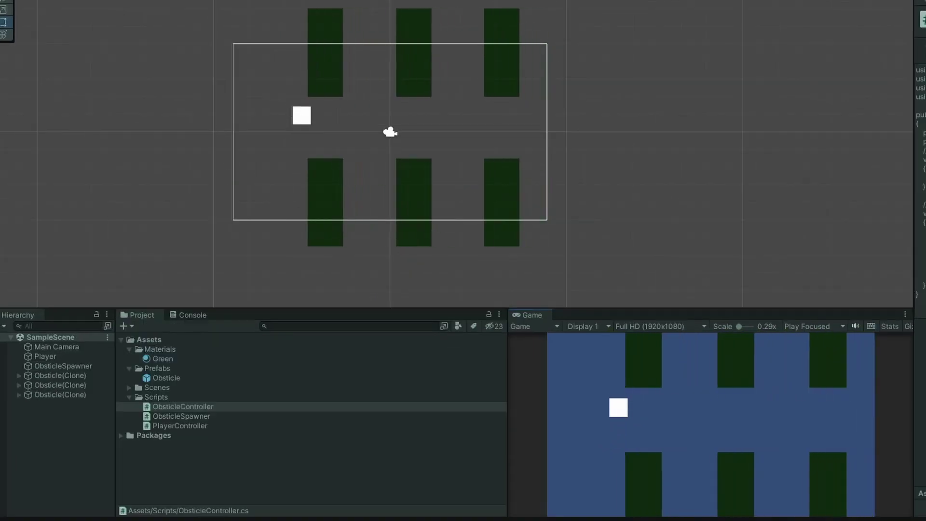
key("space")
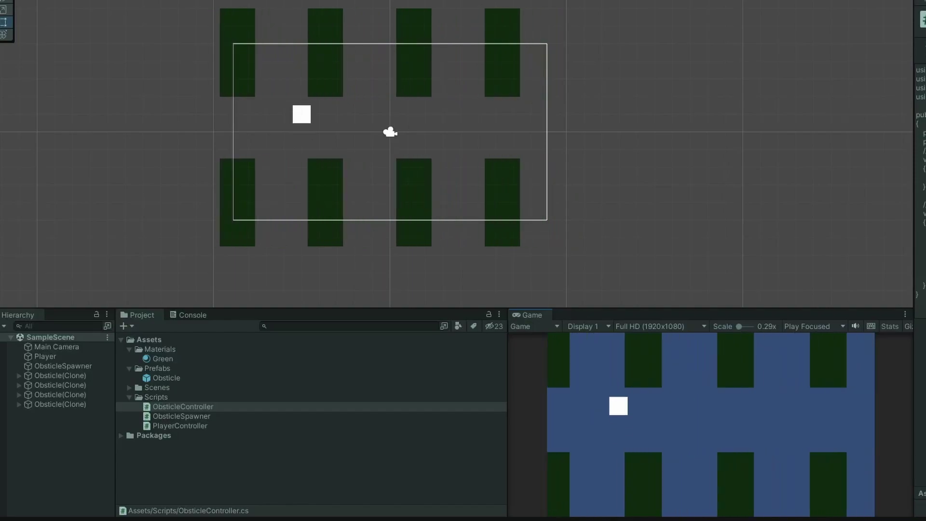
key("space")
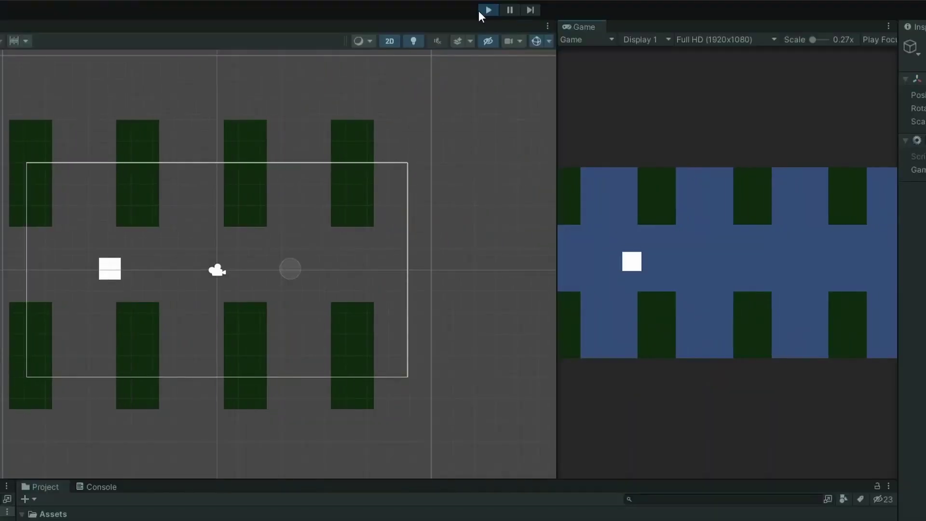
key("space")
key("space")
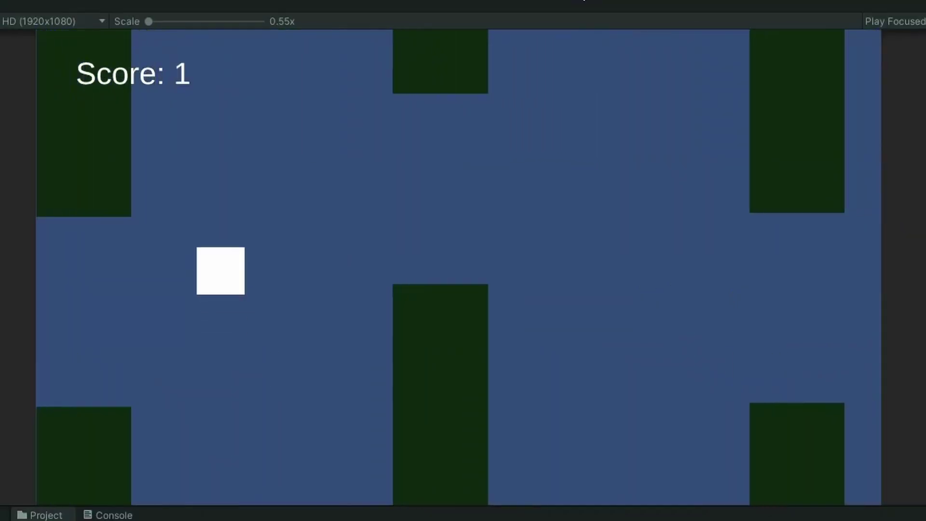
Flap the yellow square six times through the gaps between the bright green pipes
key("space")
key("space")
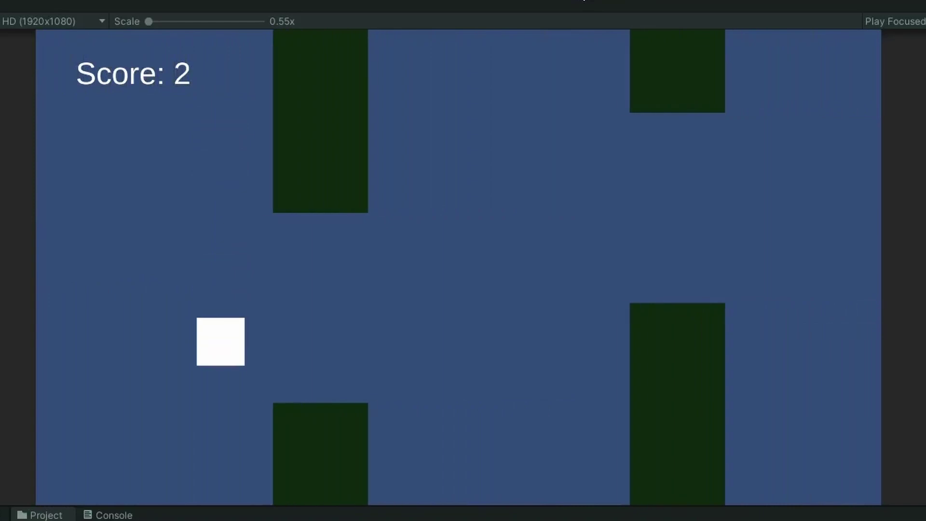
key("space")
key("space")
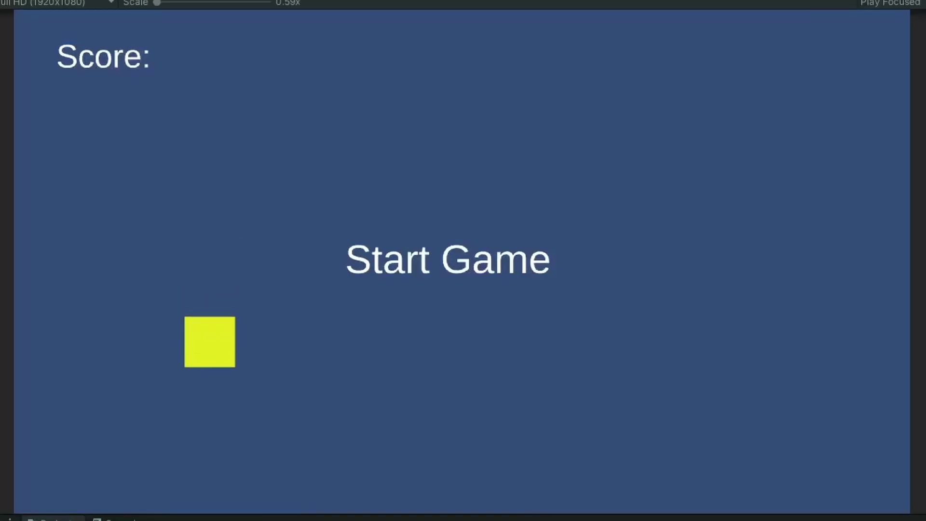
key("space")
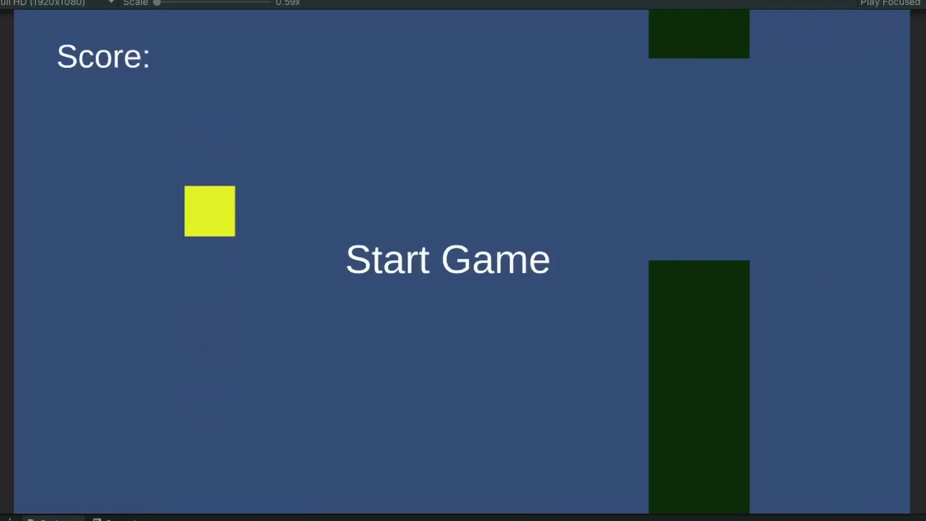
key("space")
key("space")
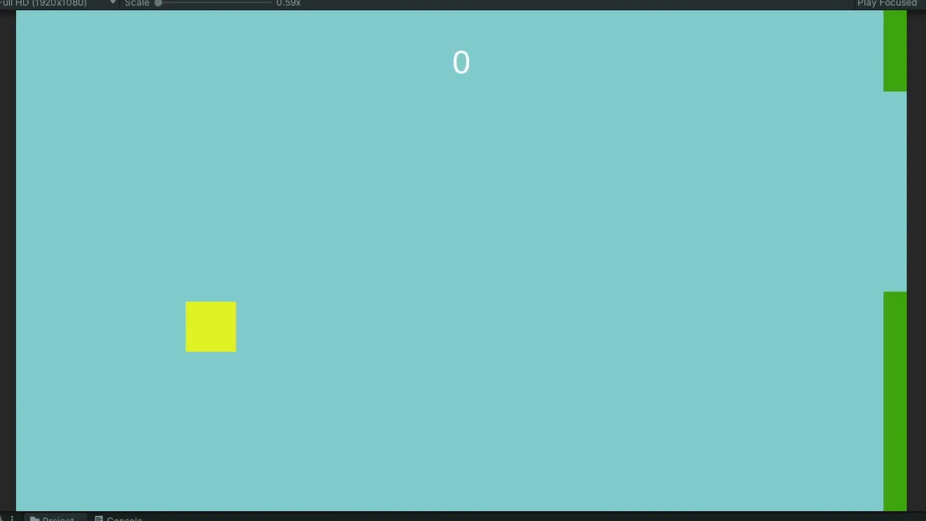
key("space")
key("space")
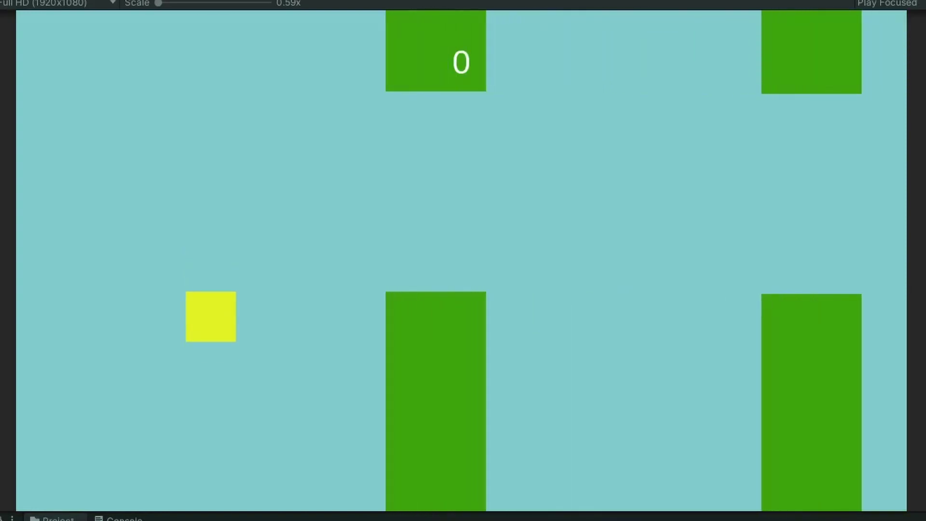
key("space")
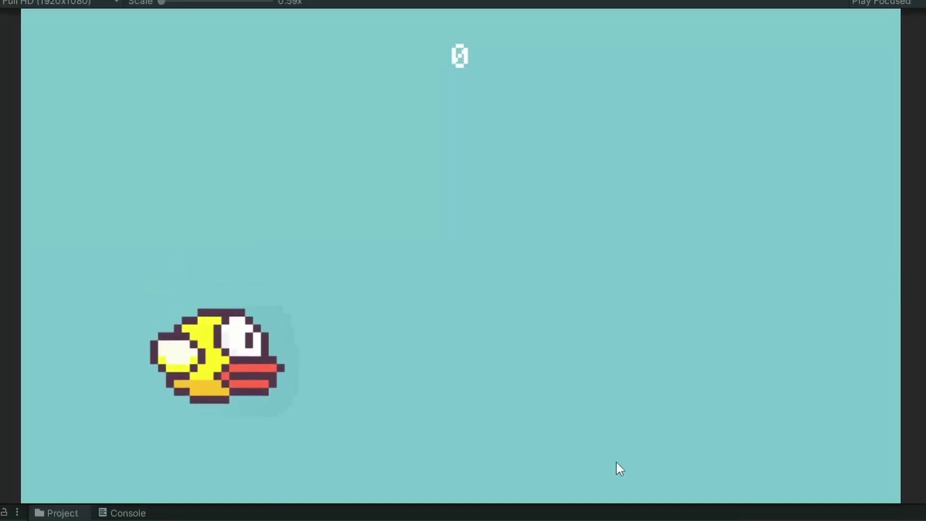
Flap the new pixel-art bird sprite twice in the running game
key("space")
key("space")
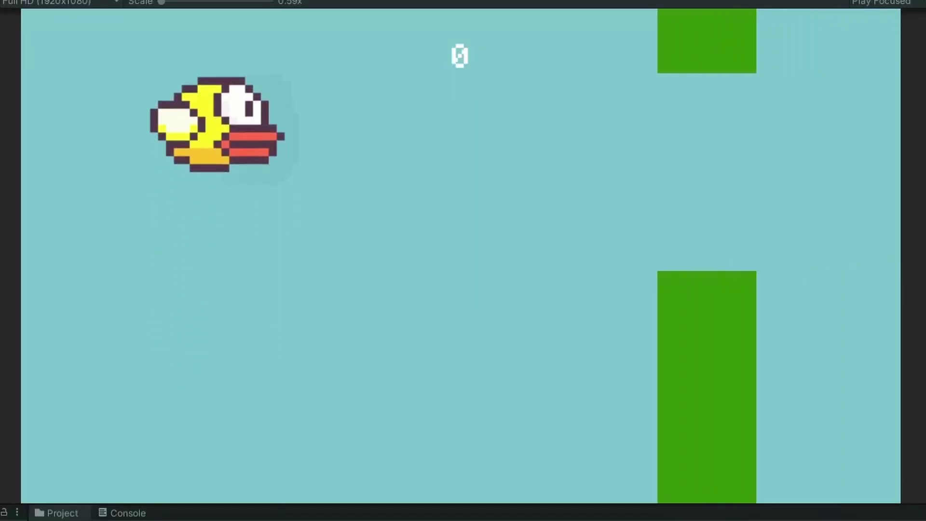
key("space")
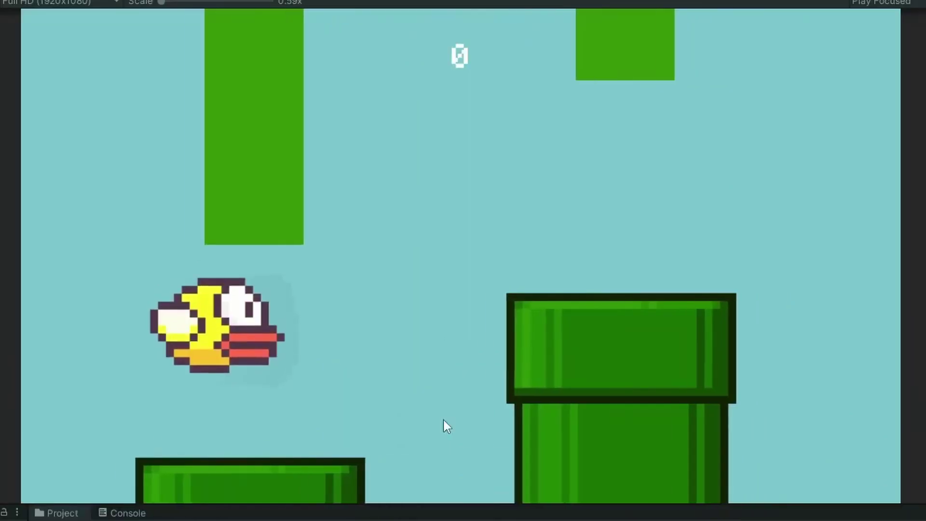
Flap the bird three times through the pipe gaps until it crashes
key("space")
key("space")
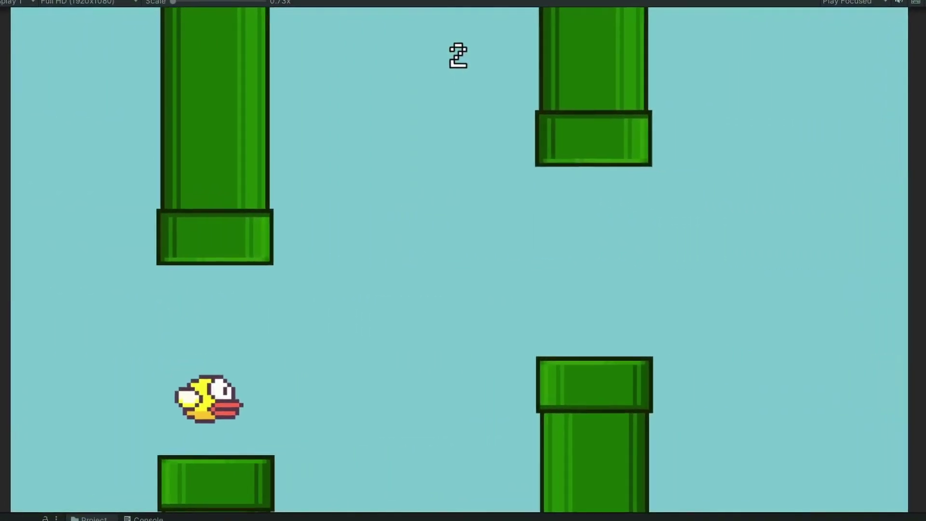
key("space")
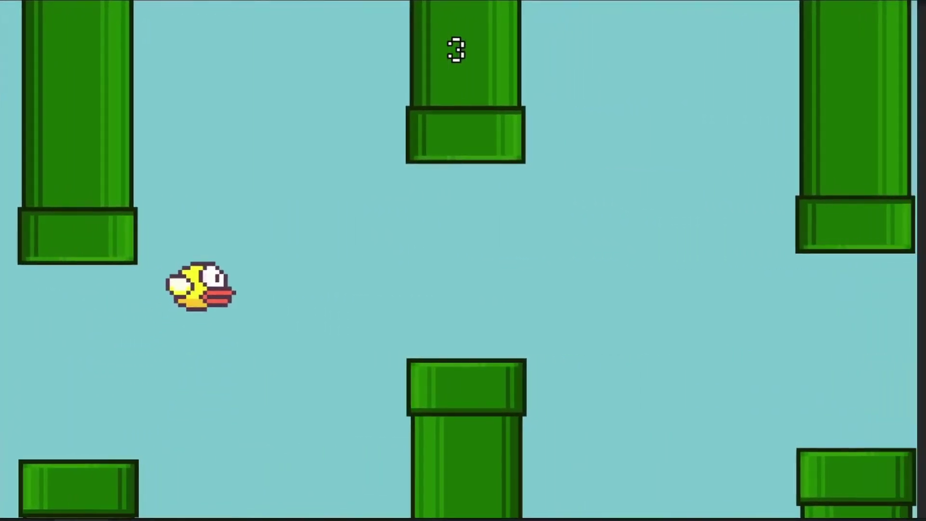
key("space")
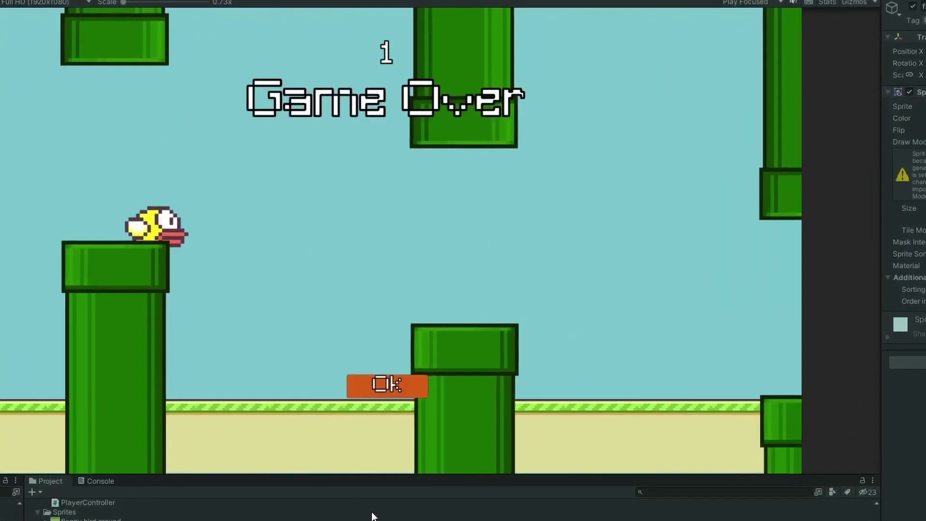
Start a new round, flap through the pipes, and return from Game Over to the title screen
left_click(387, 384)
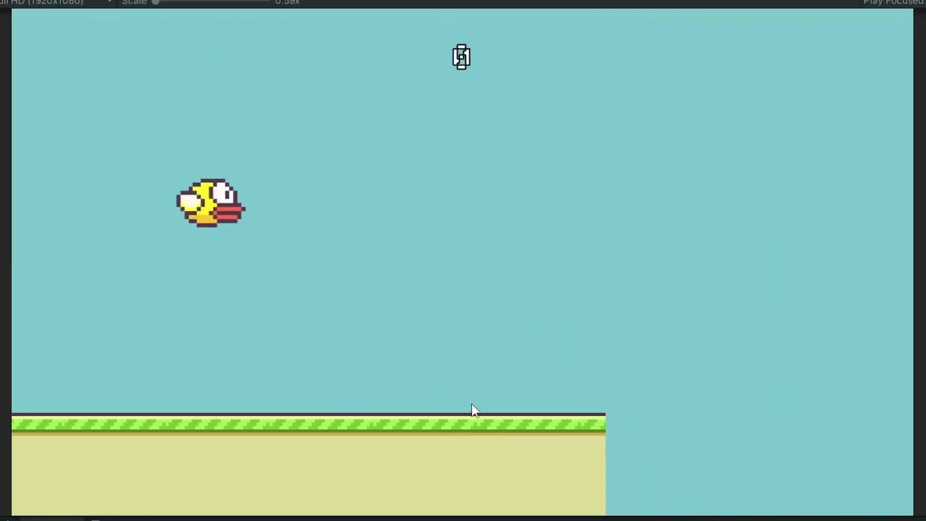
key("space")
key("space")
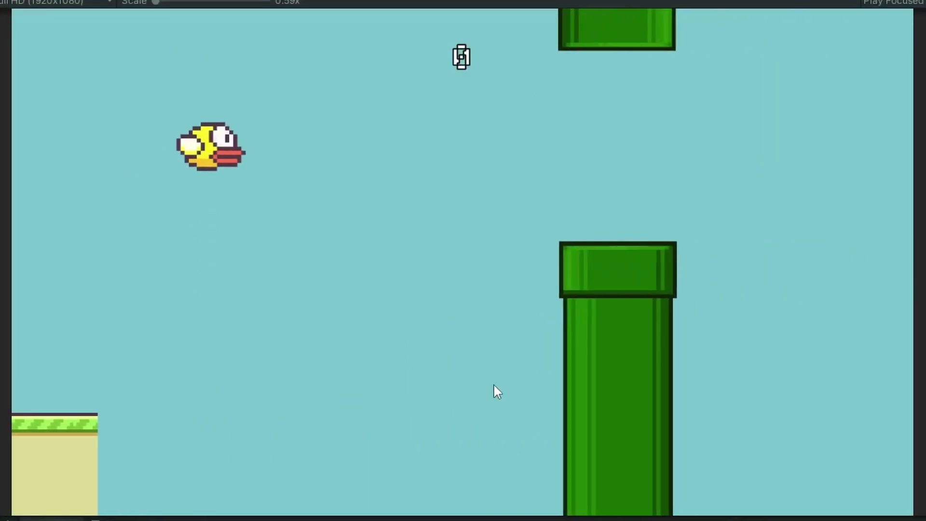
key("space")
key("space")
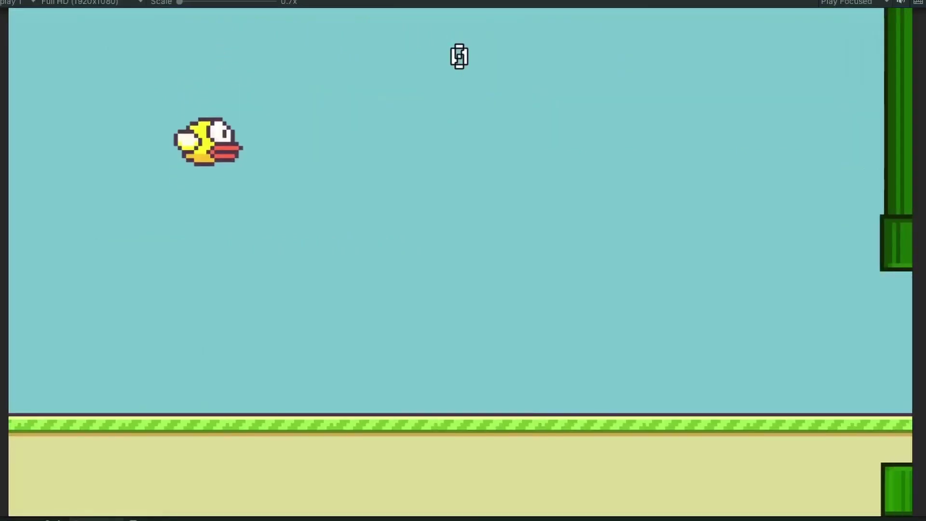
key("space")
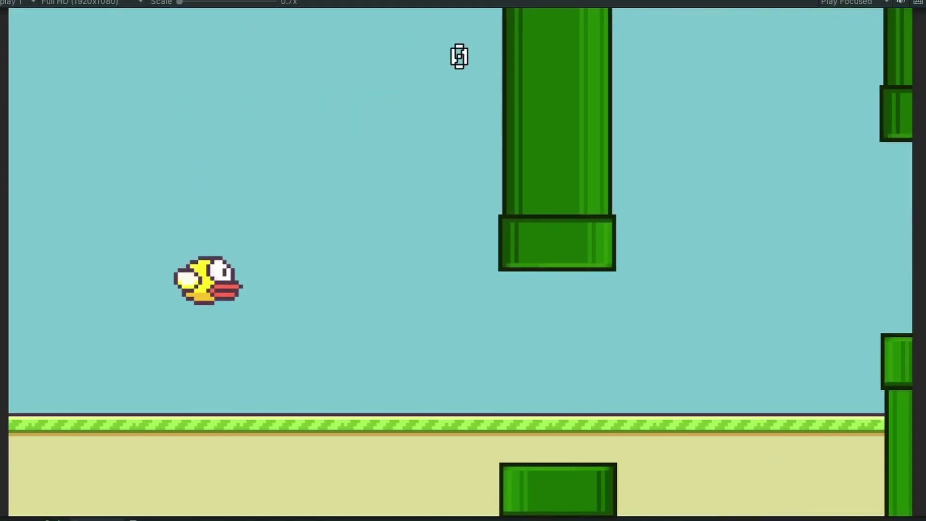
key("space")
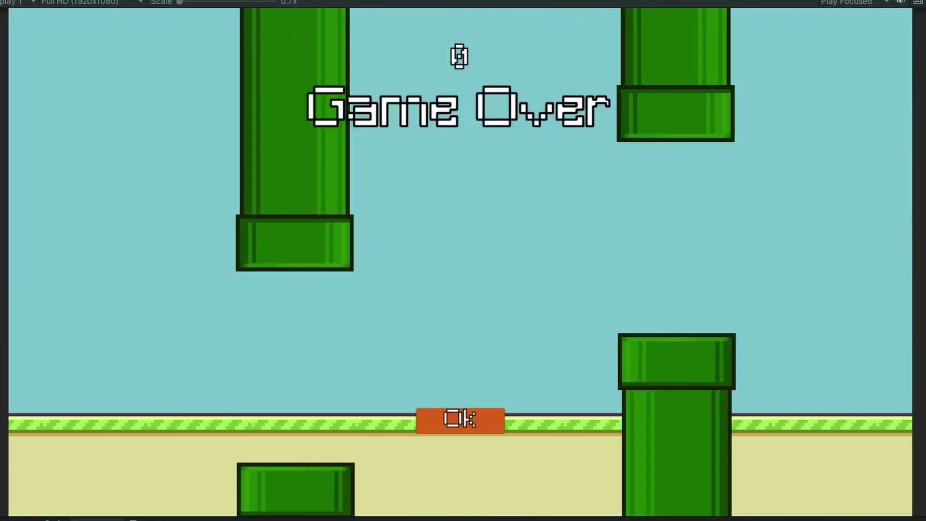
left_click(452, 417)
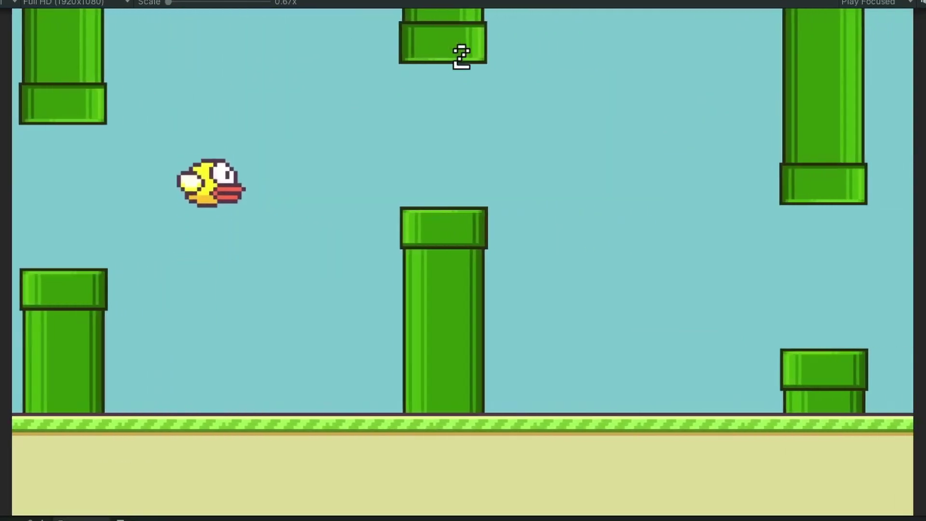
Flap the bird twice through the pipe gaps, raising the score to 2
key("space")
key("space")
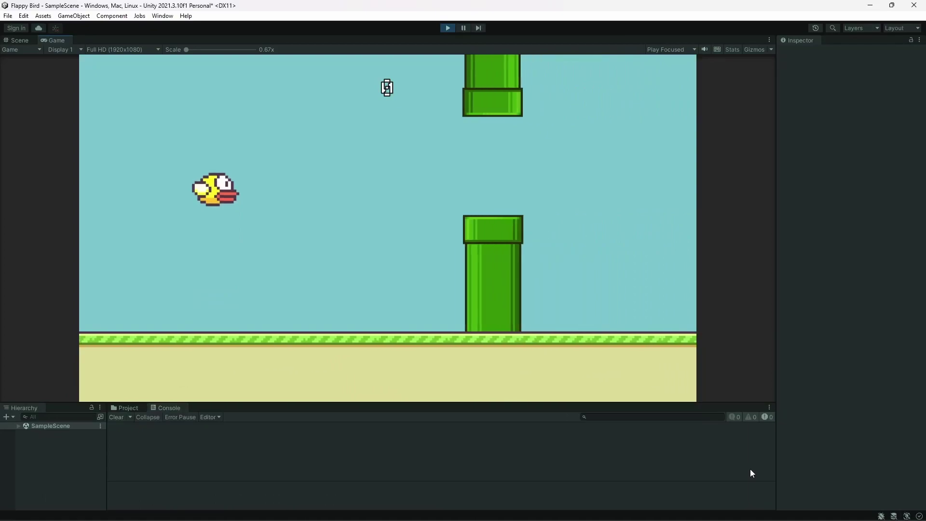
key("space")
key("space")
key("space")
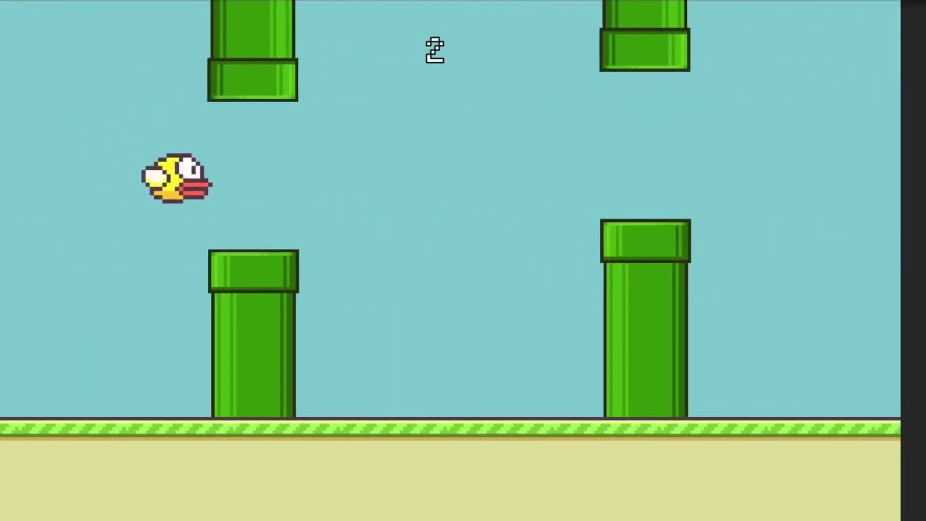
Flap the bird into the next gap, then play the Flappy Bird Sound Effects video
key("space")
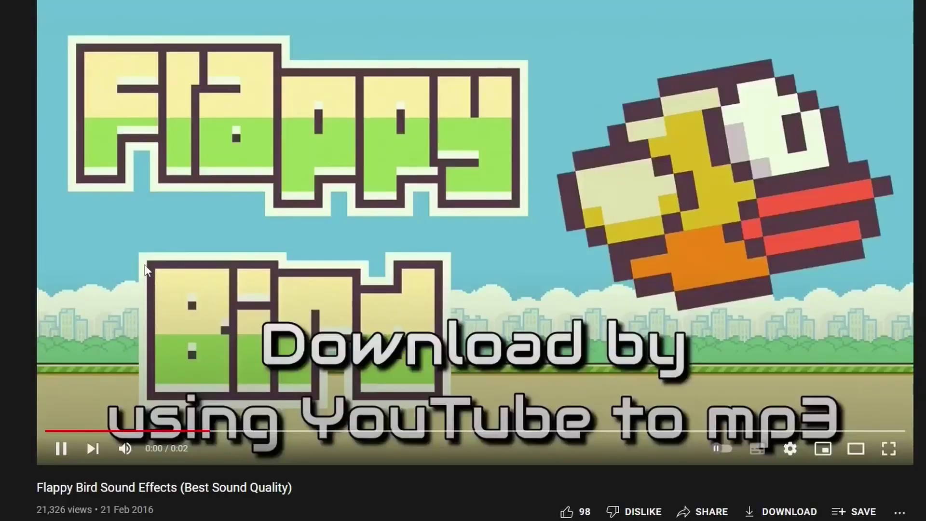
left_click(43, 37)
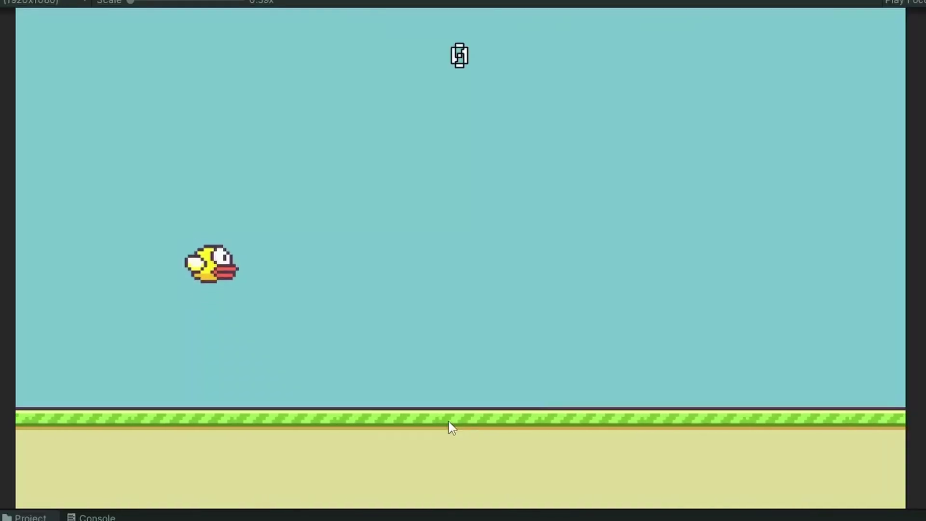
Flap the bird five times to keep it flying between the pipes
key("space")
key("space")
key("space")
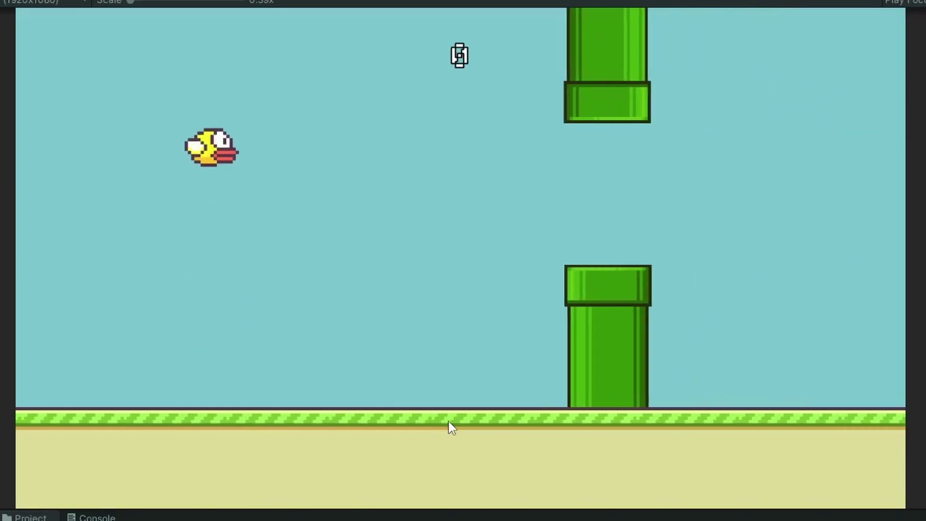
key("space")
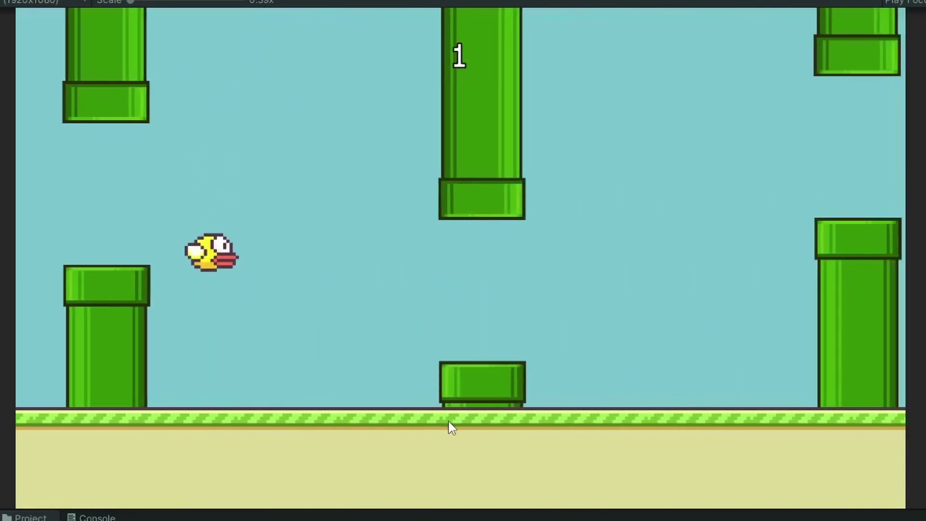
key("space")
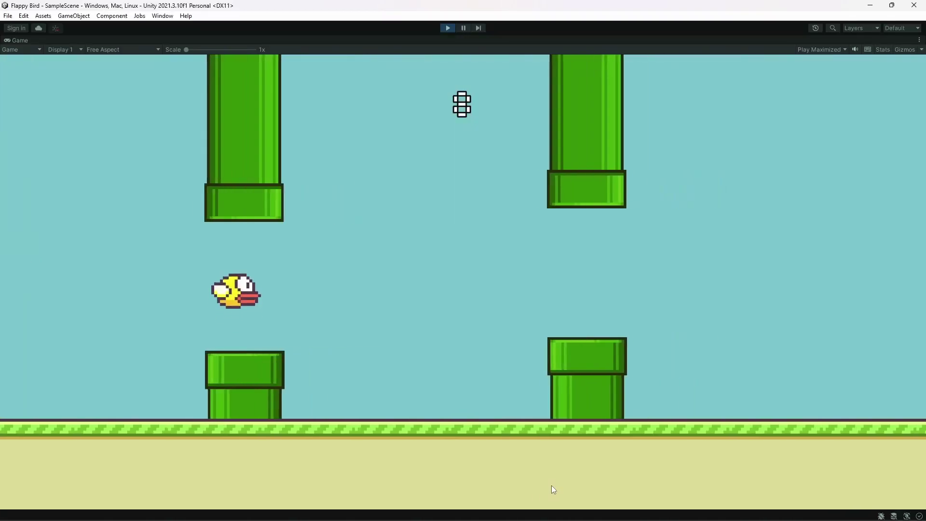
key("space")
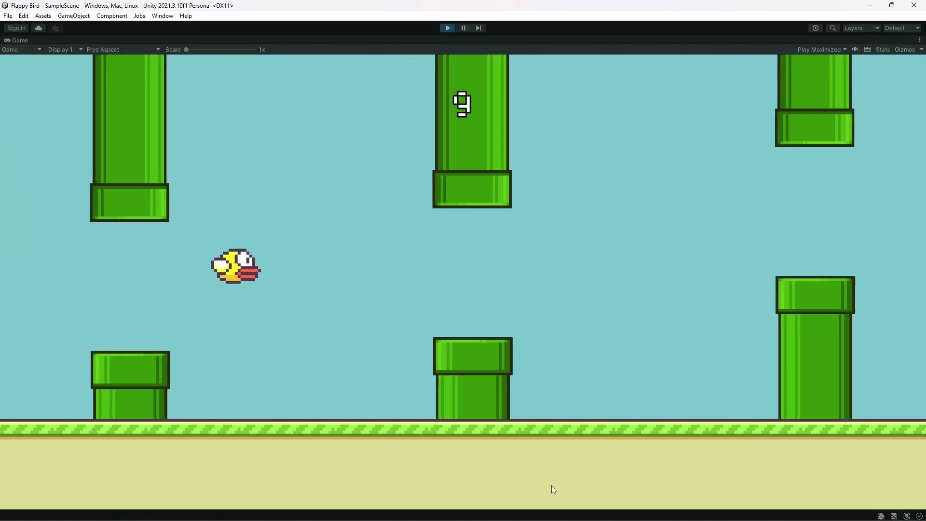
key("space")
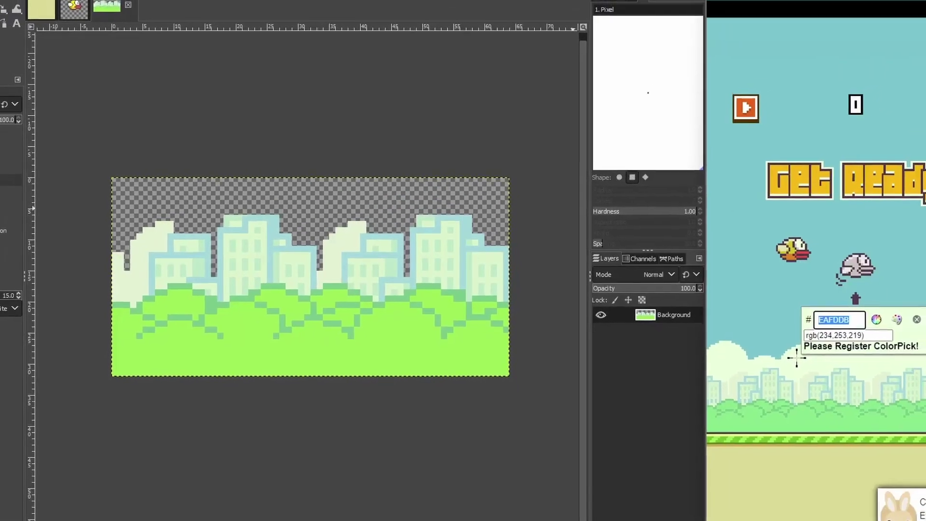
Copy the sampled colour, place the city background in the scene, and fill both p tops light yellow
right_click(805, 316)
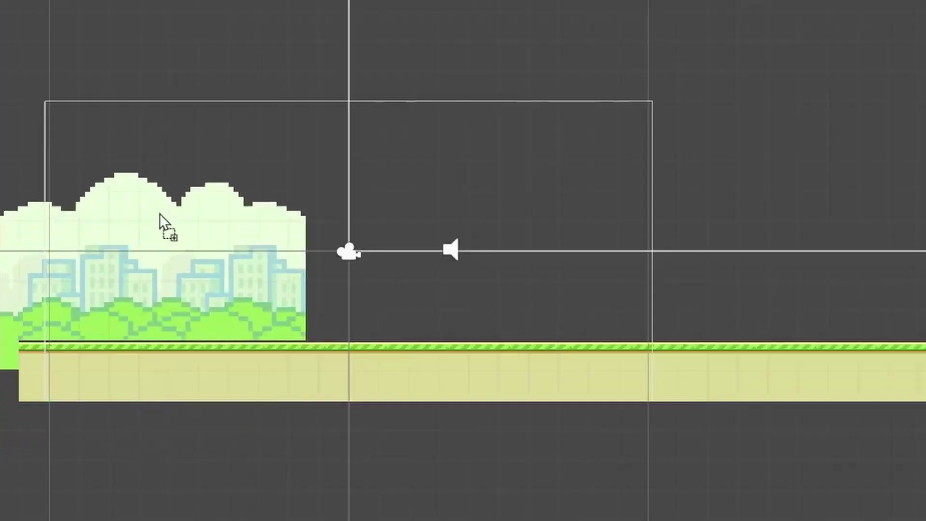
left_click_drag(161, 221, 203, 196)
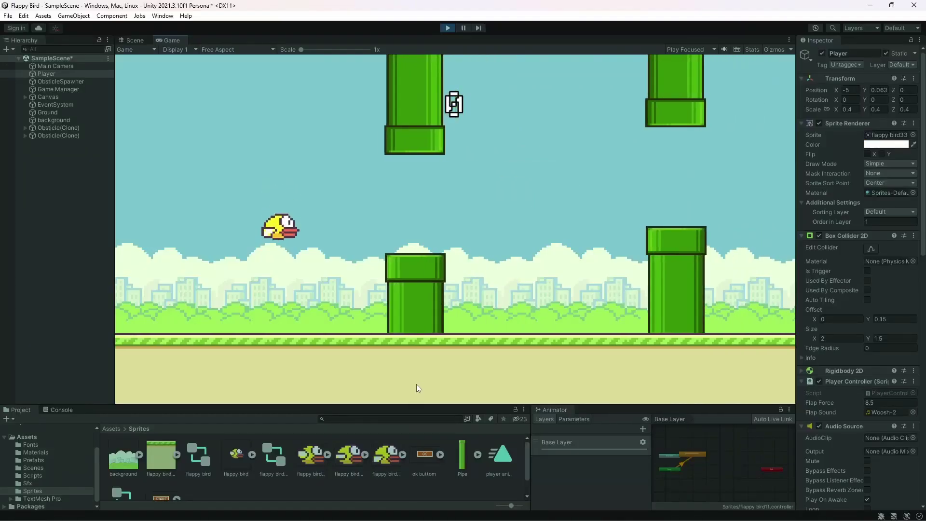
left_click(327, 268)
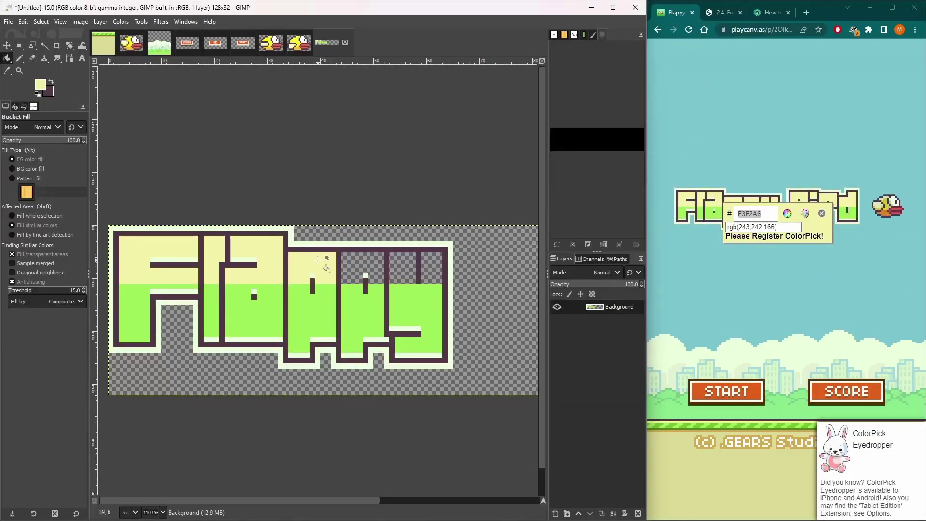
left_click(376, 261)
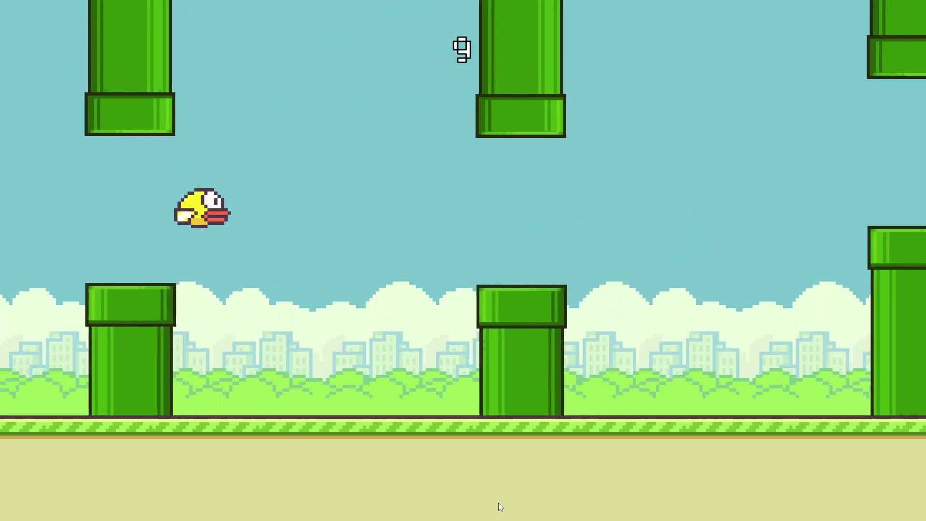
Flap the bird past the pipes, then go from Game Over back to the title screen
key("space")
key("space")
key("space")
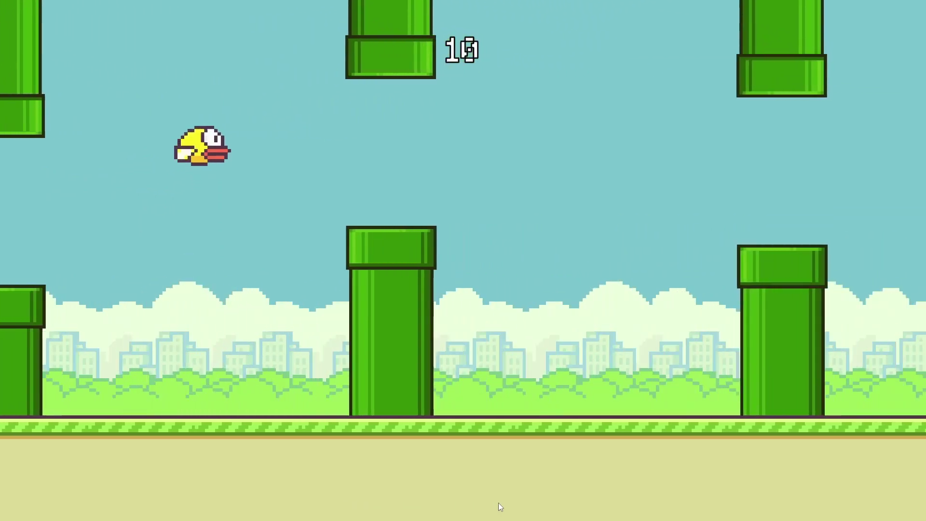
key("space")
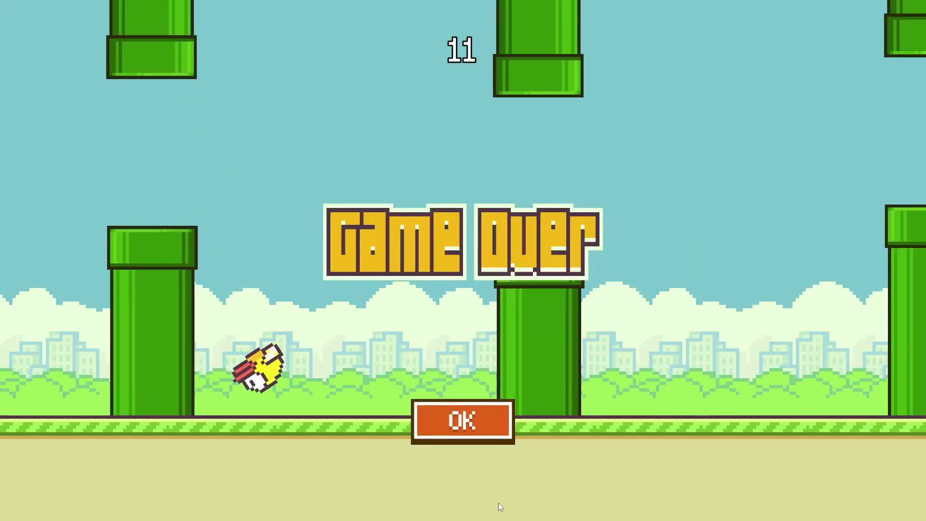
left_click(446, 424)
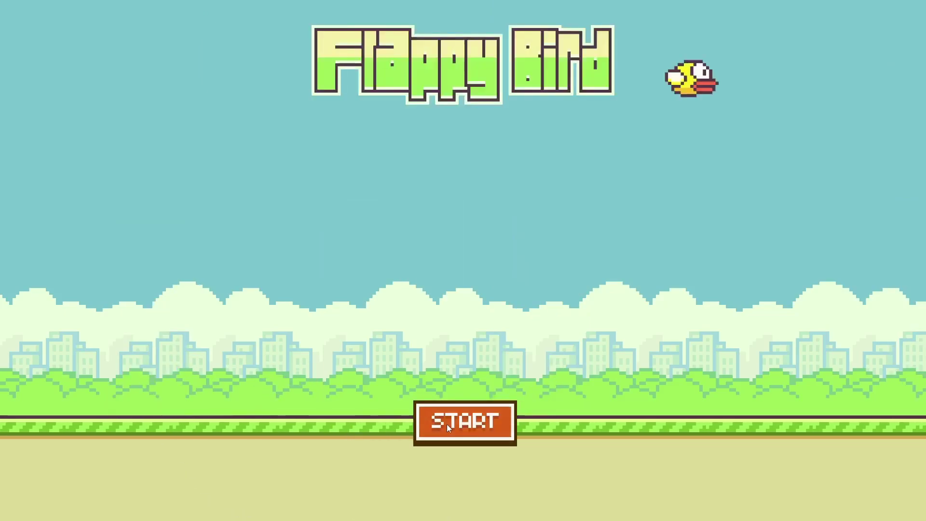